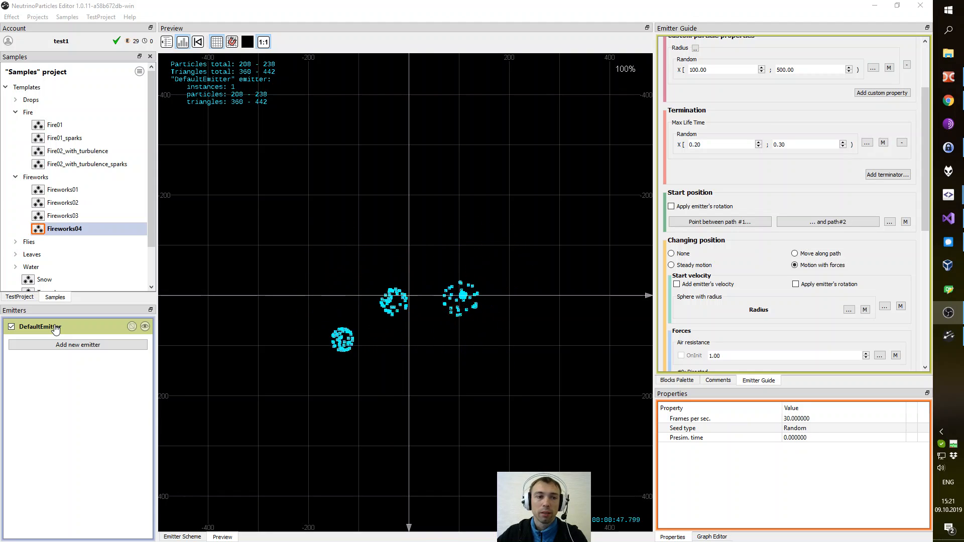
Create a new effect named Fireworks04 in the TestProject project.
left_click(181, 537)
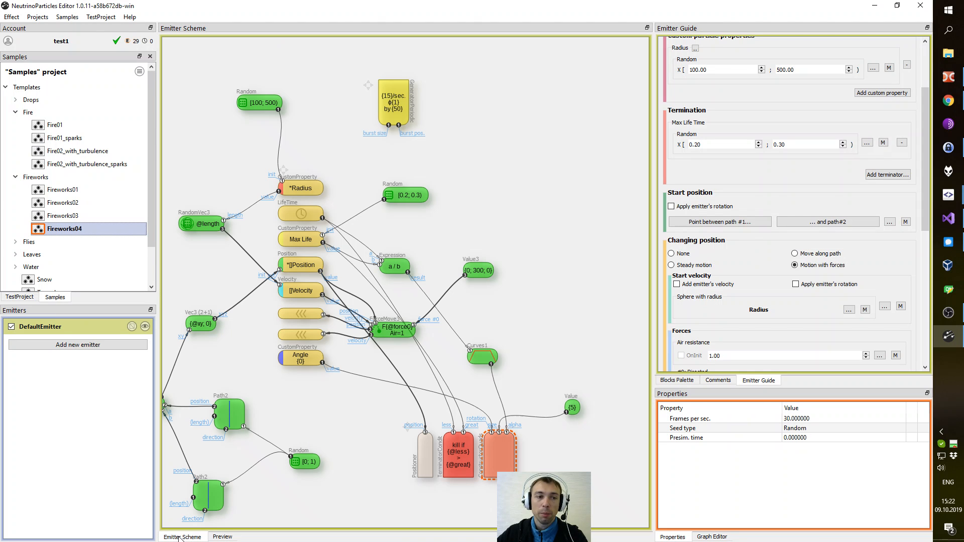
left_click(223, 536)
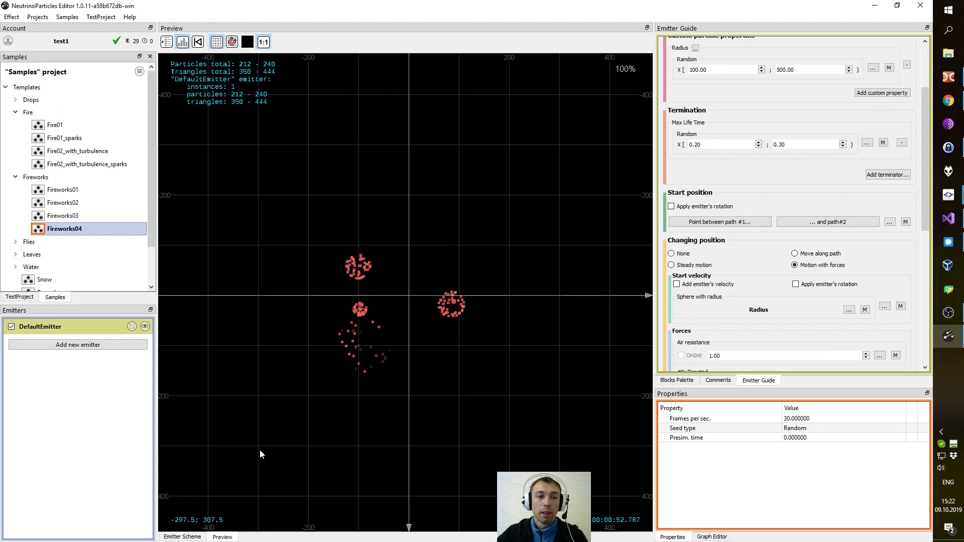
left_click(20, 297)
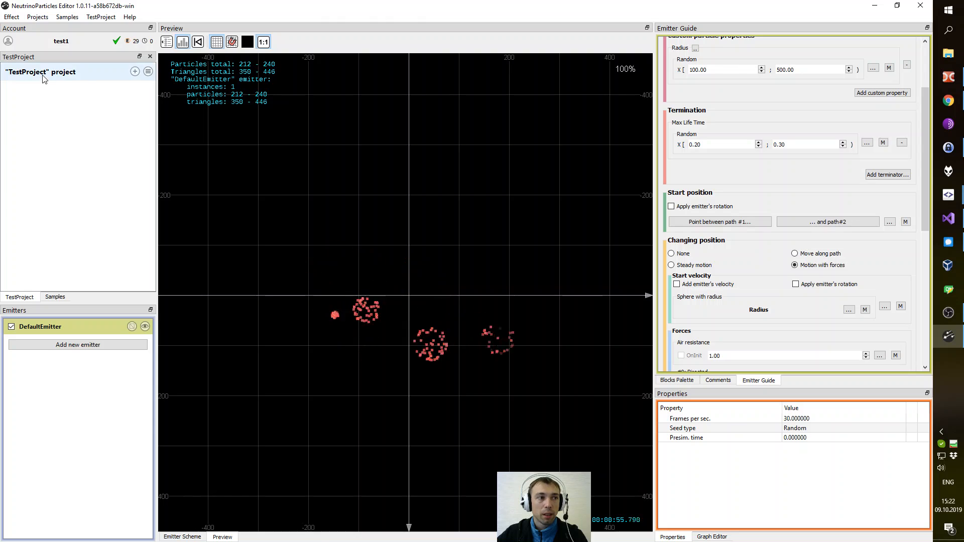
left_click(135, 72)
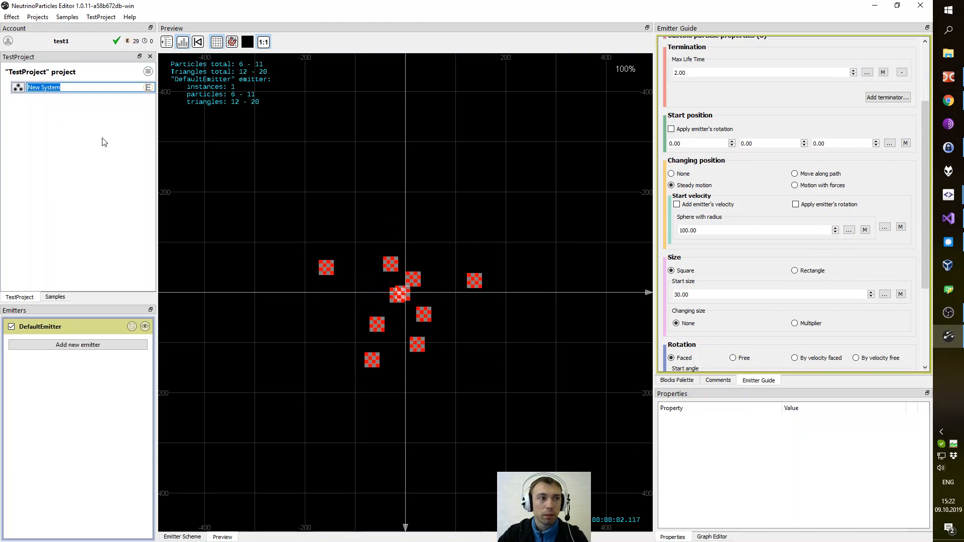
type("Fireworks04")
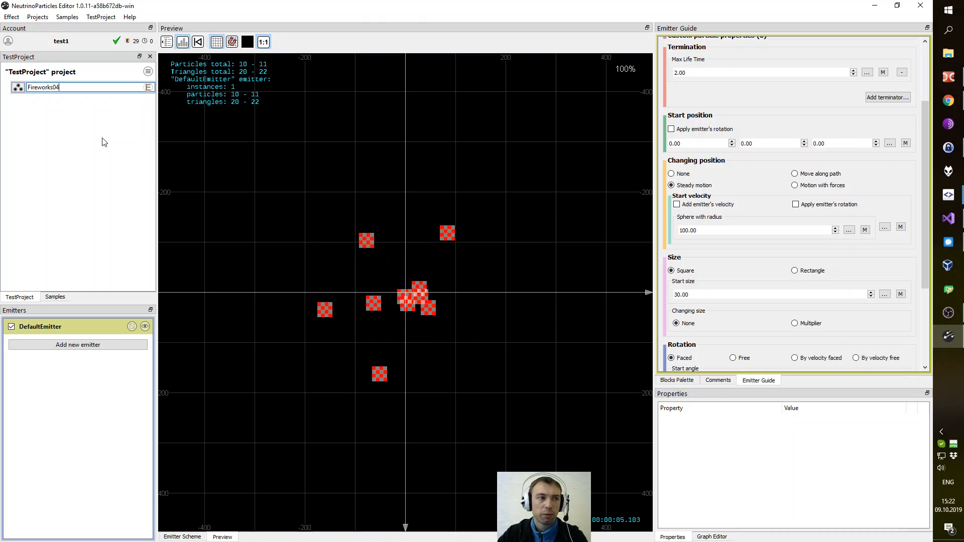
key("Return")
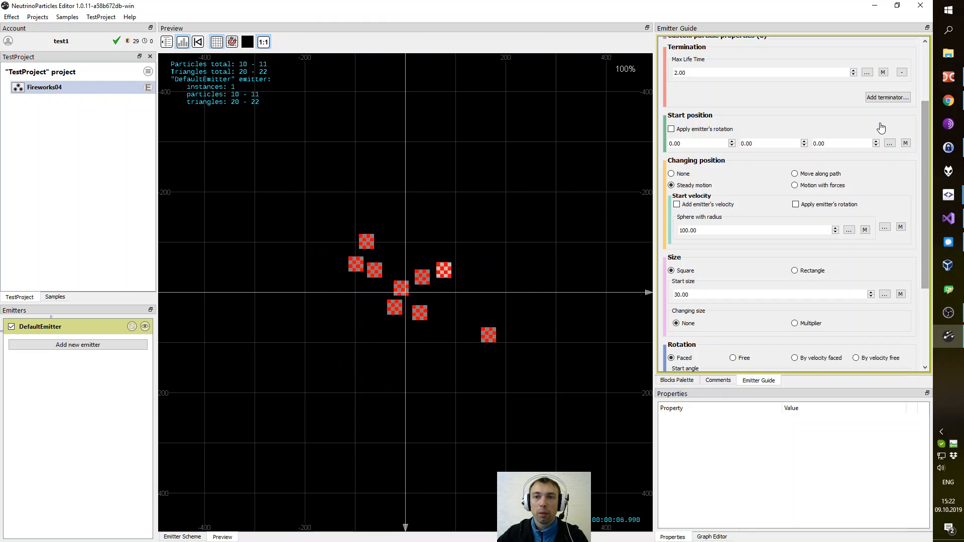
Set the start position to Point between paths and make path #1 a vertical line at x about -400, from y about -200 to 200.
left_click(890, 144)
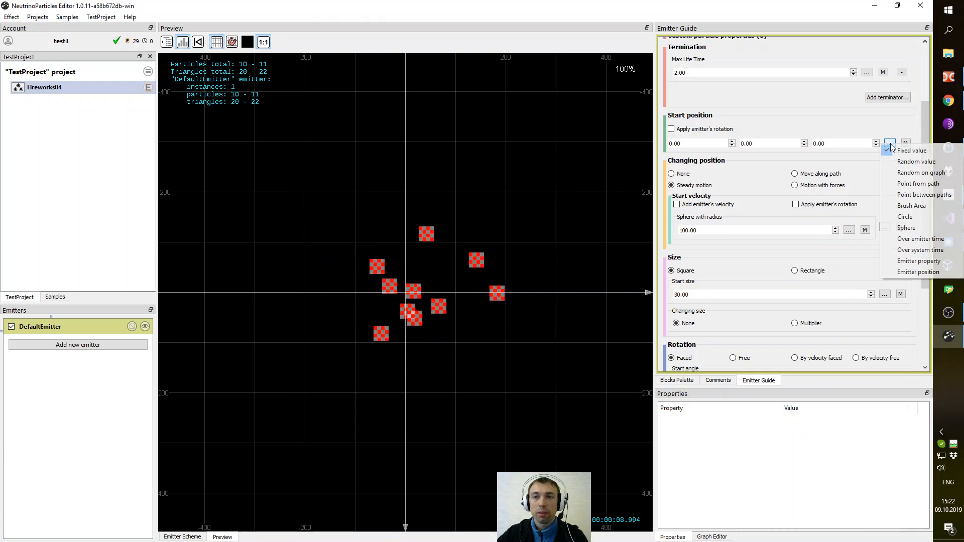
left_click(933, 195)
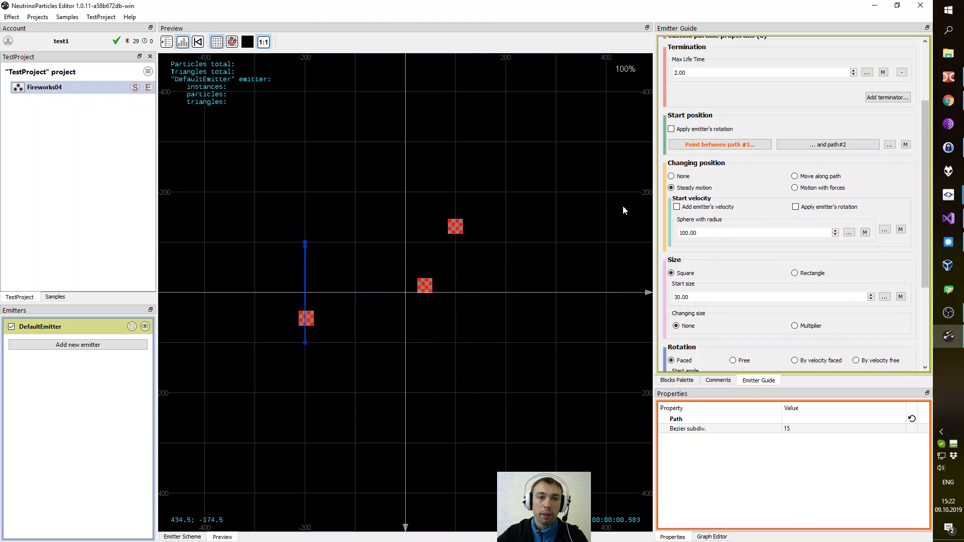
left_click_drag(306, 294, 206, 244)
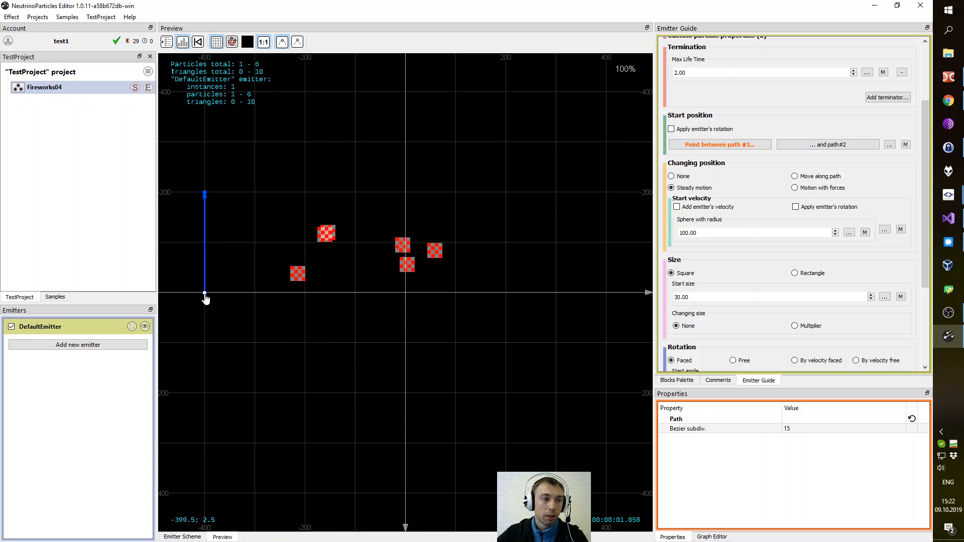
left_click_drag(206, 296, 204, 392)
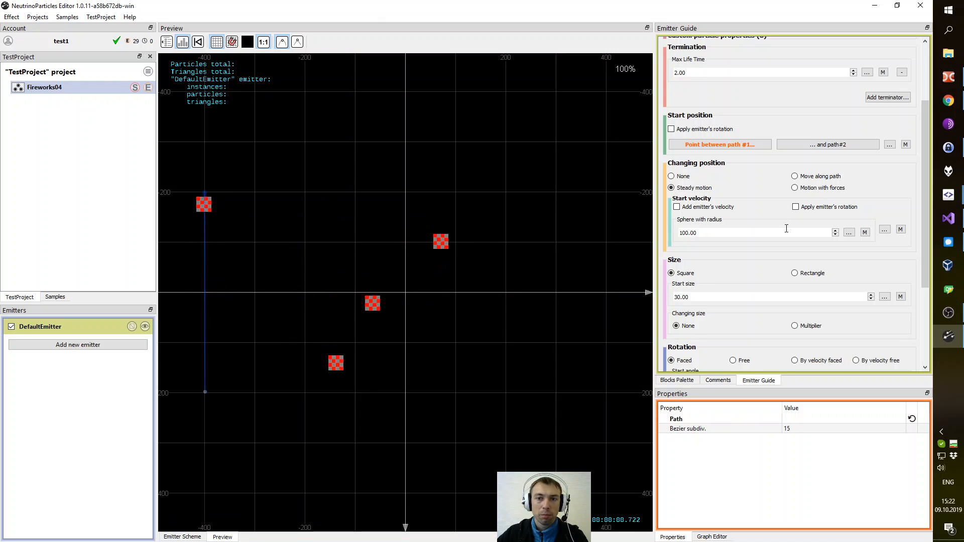
Make start position path #2 a vertical line at x about 300, from y about -200 to 200.
left_click(829, 148)
left_click_drag(505, 260, 555, 212)
left_click_drag(555, 296, 557, 399)
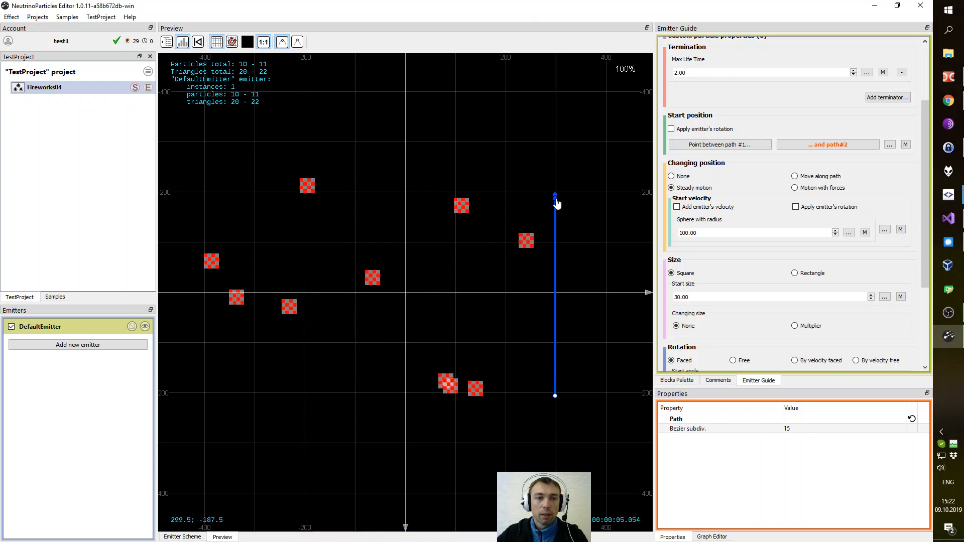
Set the particles' maximum life time to 0.3 in the termination settings.
scroll(922, 210, "down", 1)
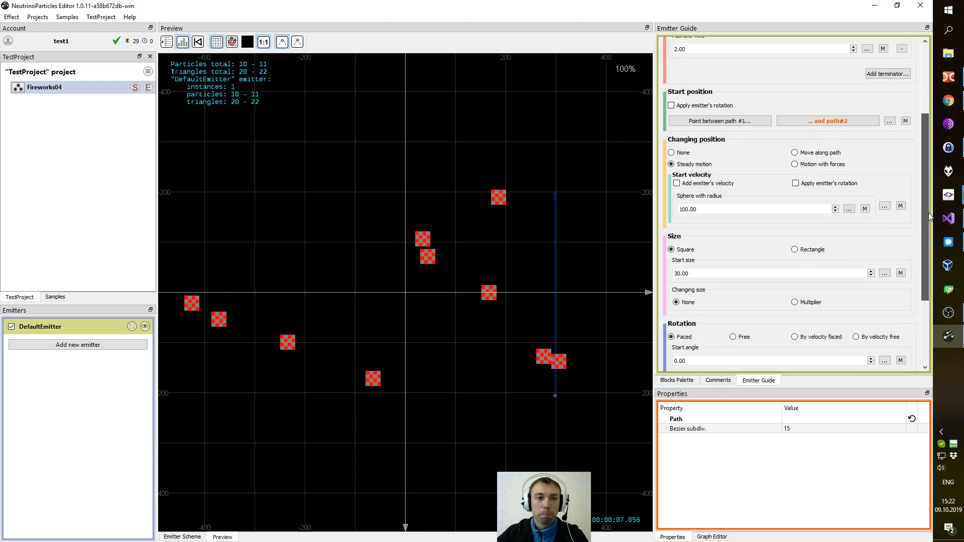
scroll(927, 201, "up", 5)
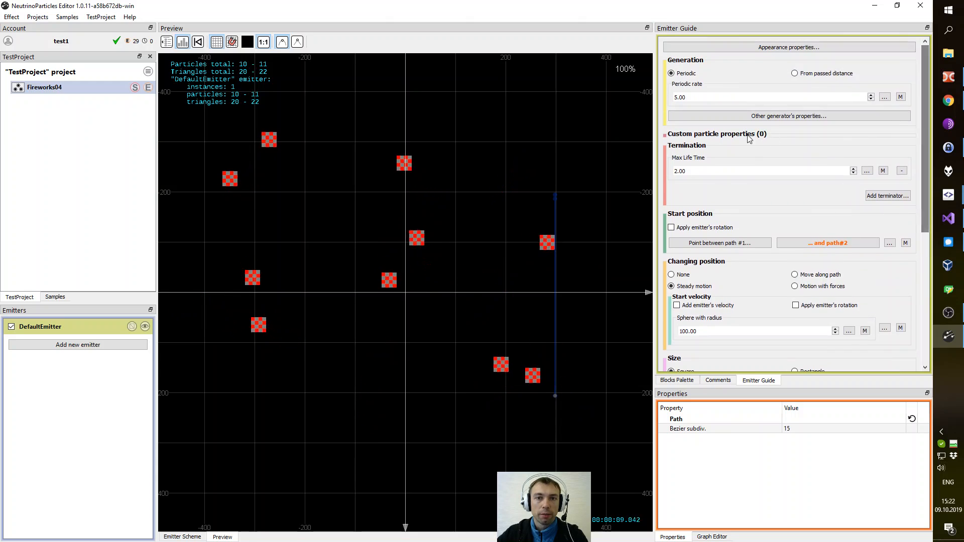
double_click(703, 171)
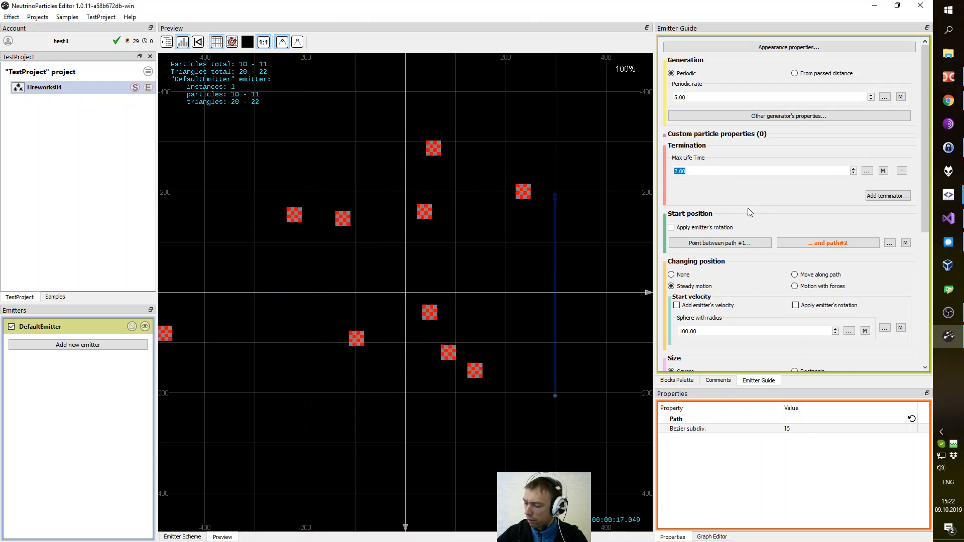
type("0.3")
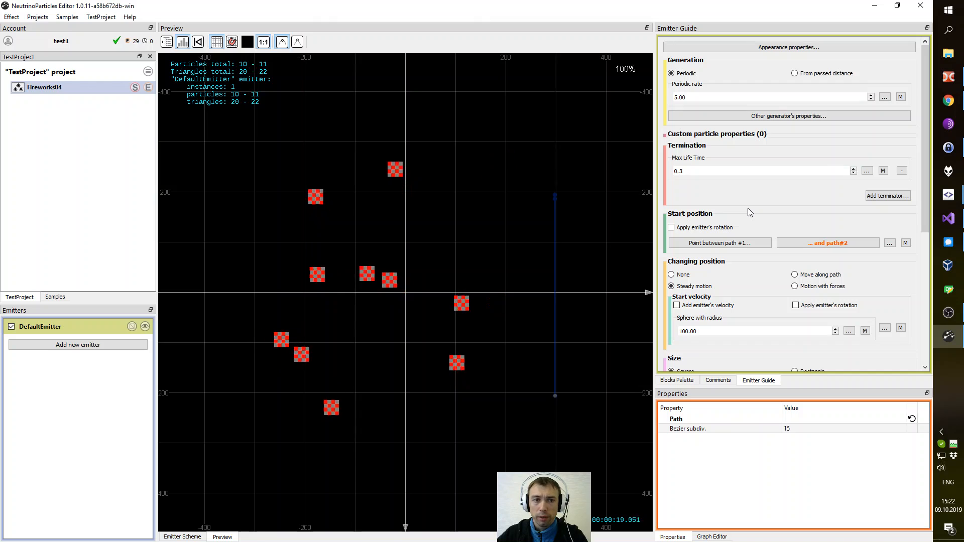
key("Return")
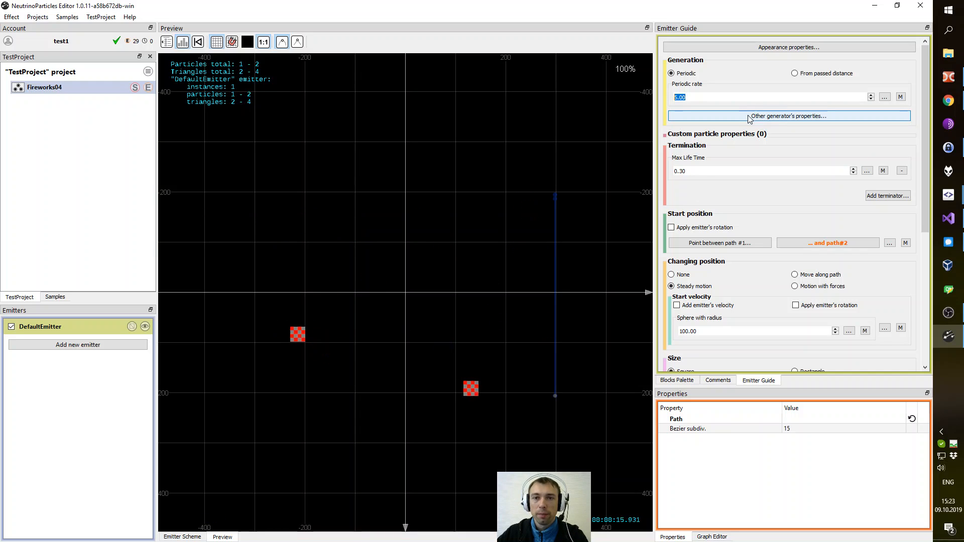
Set the periodic generator's burst to 30 particles.
left_click(803, 117)
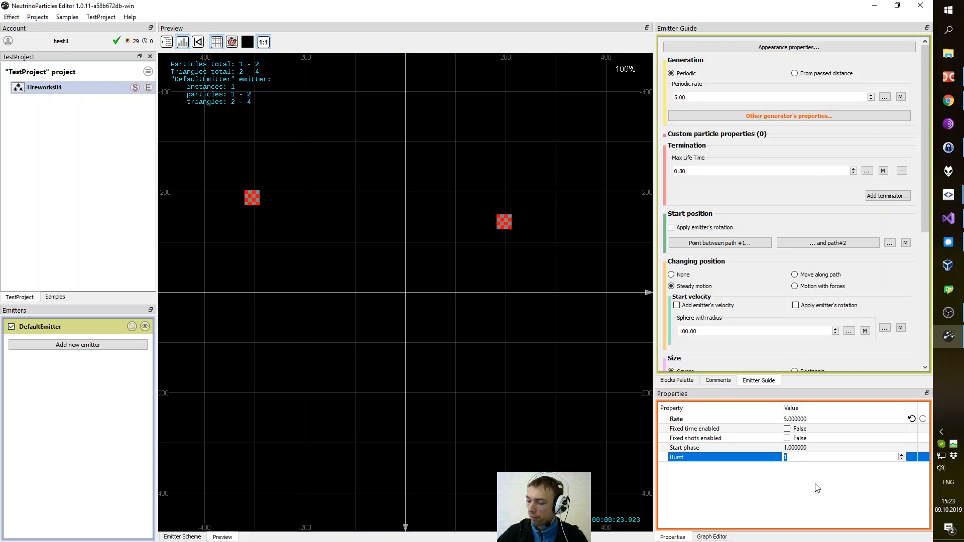
type("30")
key("Return")
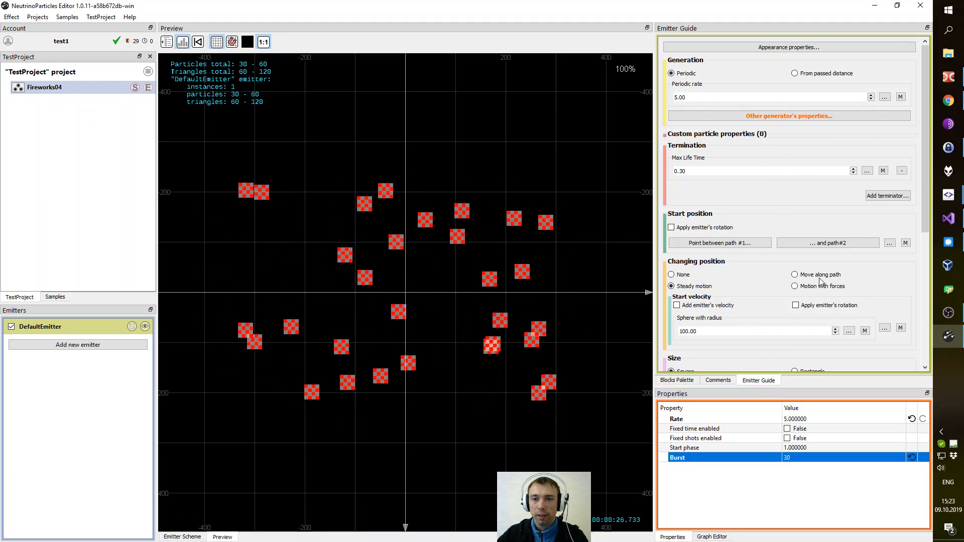
scroll(821, 282, "down", 5)
scroll(818, 282, "up", 5)
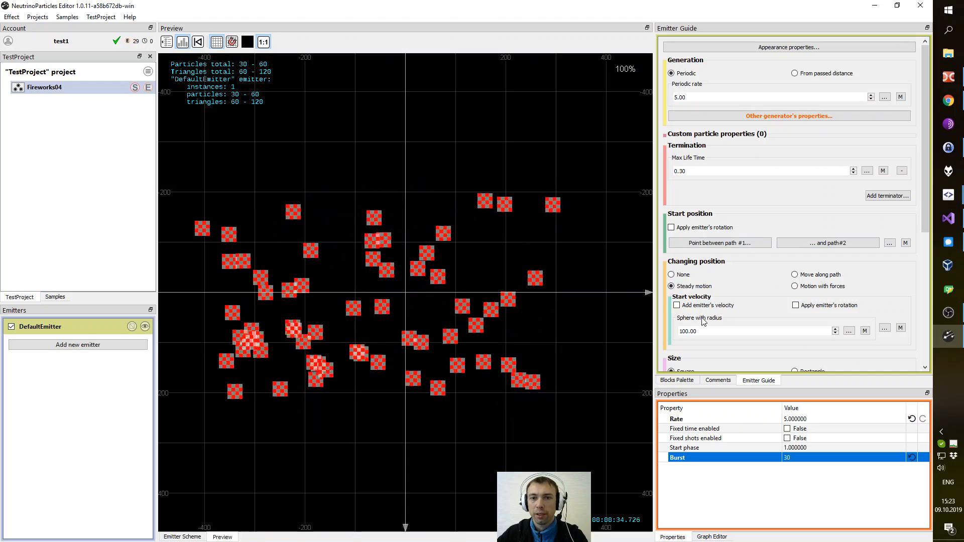
scroll(713, 313, "down", 4)
scroll(710, 318, "down", 2)
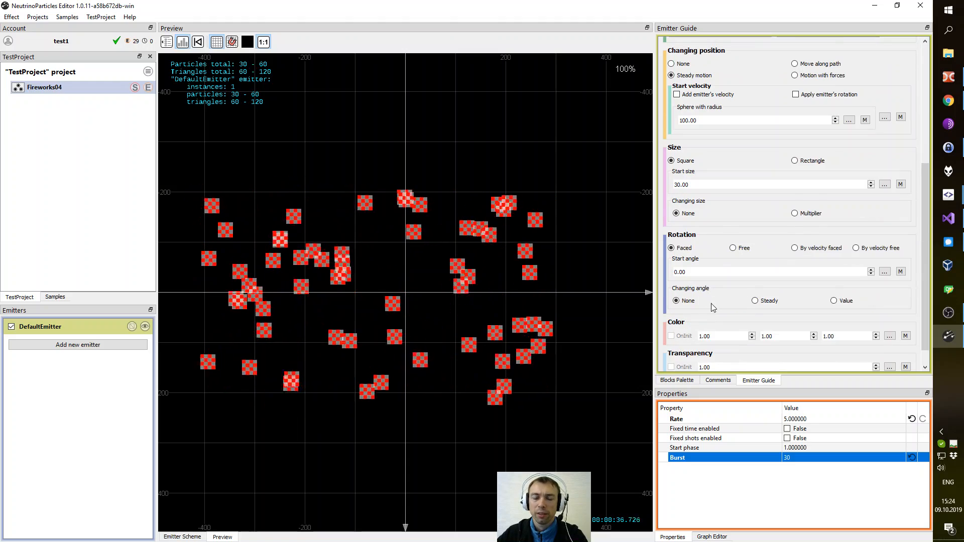
scroll(667, 276, "up", 6)
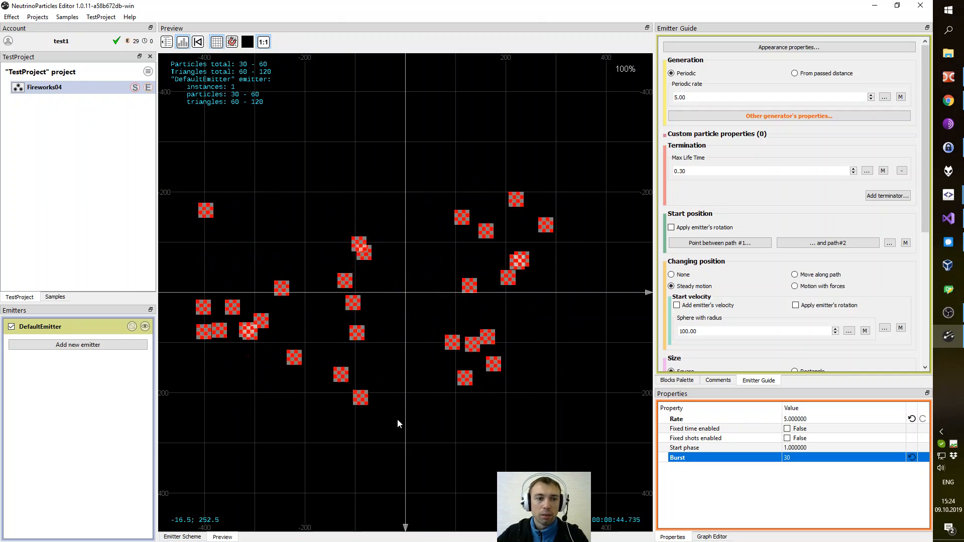
Enable Shared burst for the Position block in the emitter scheme and return to the effect preview.
left_click(186, 537)
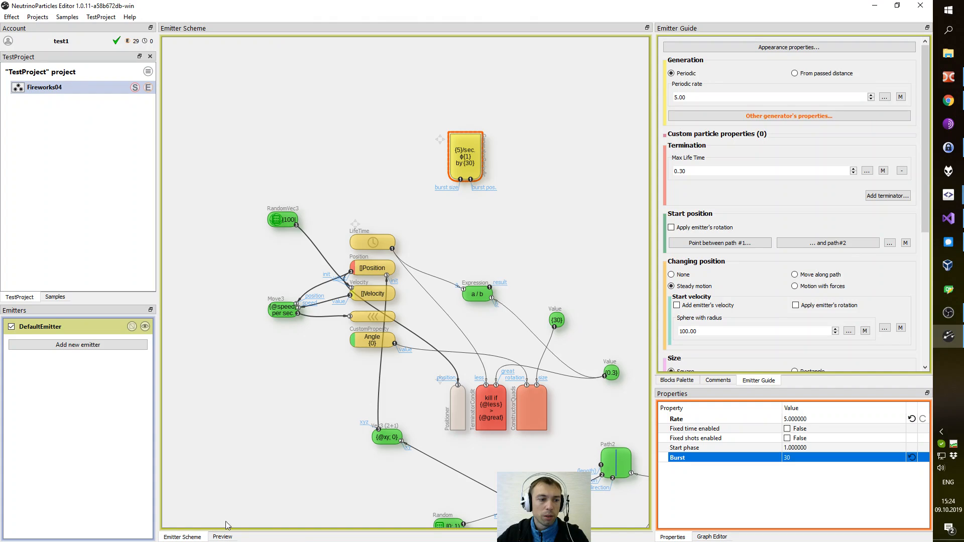
left_click_drag(519, 250, 429, 155)
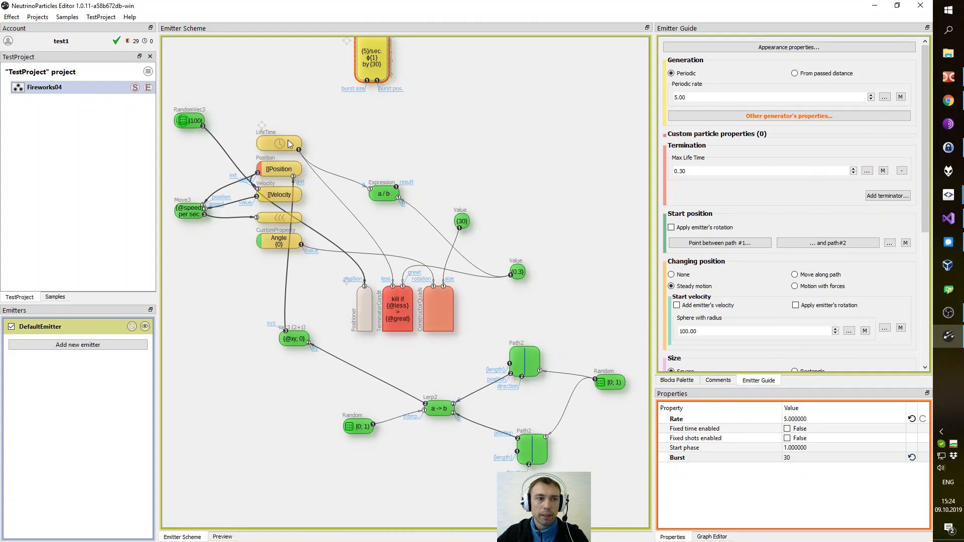
left_click(275, 169)
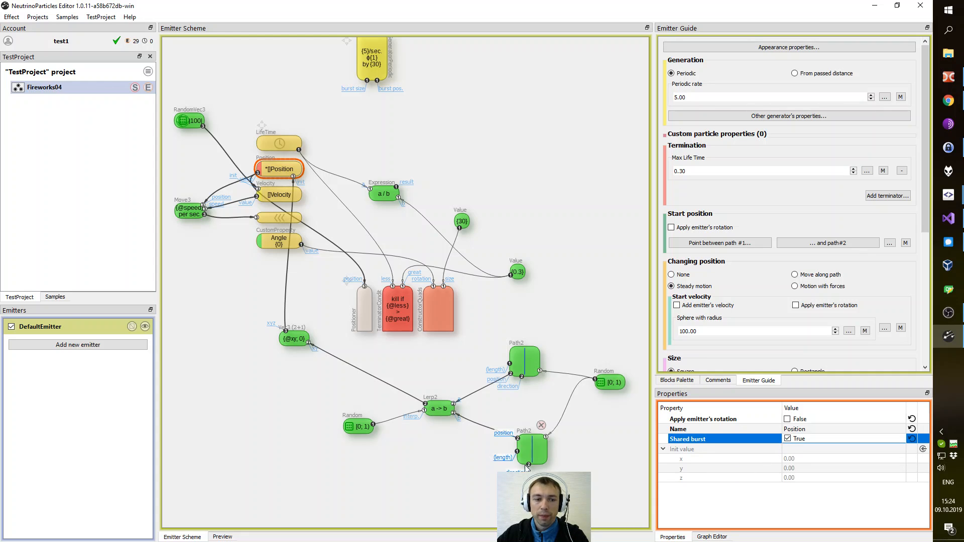
left_click(222, 537)
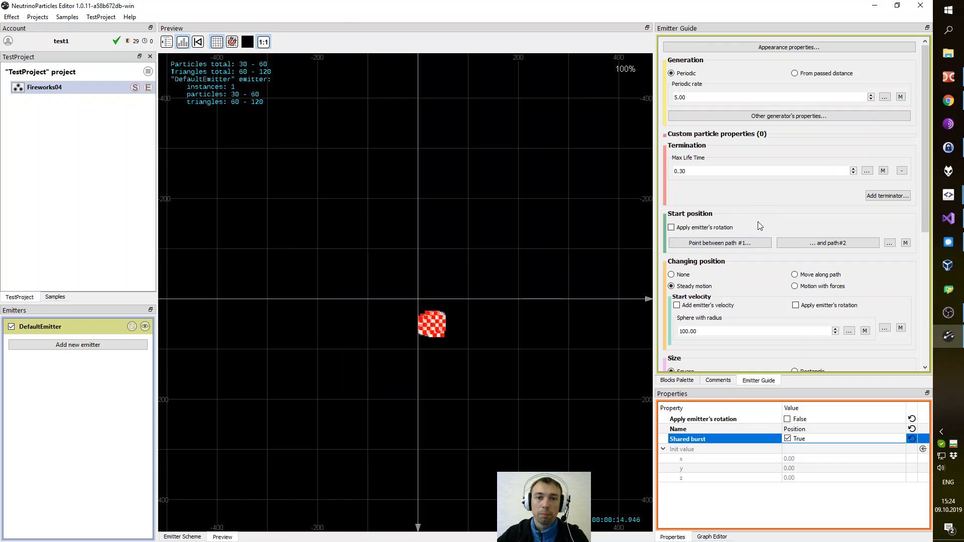
scroll(760, 280, "down", 1)
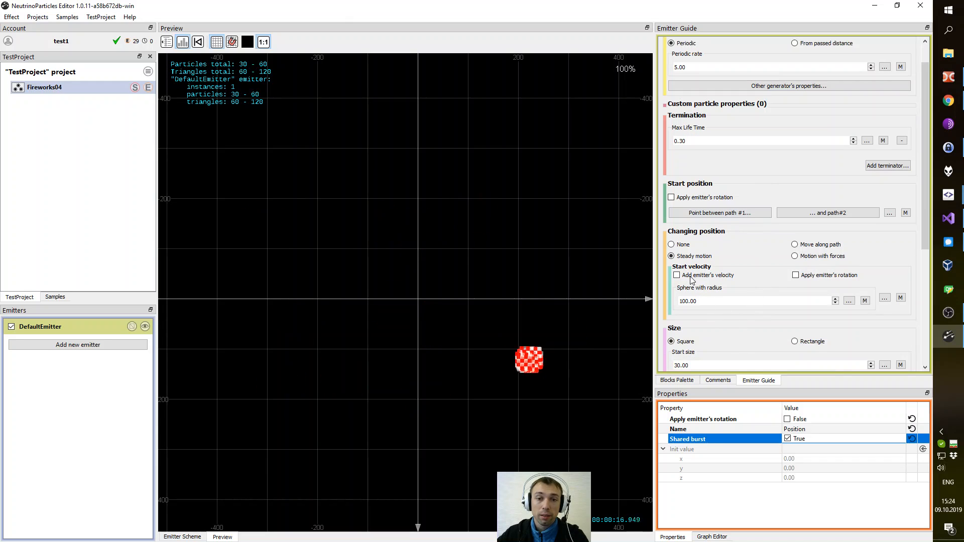
scroll(731, 312, "down", 3)
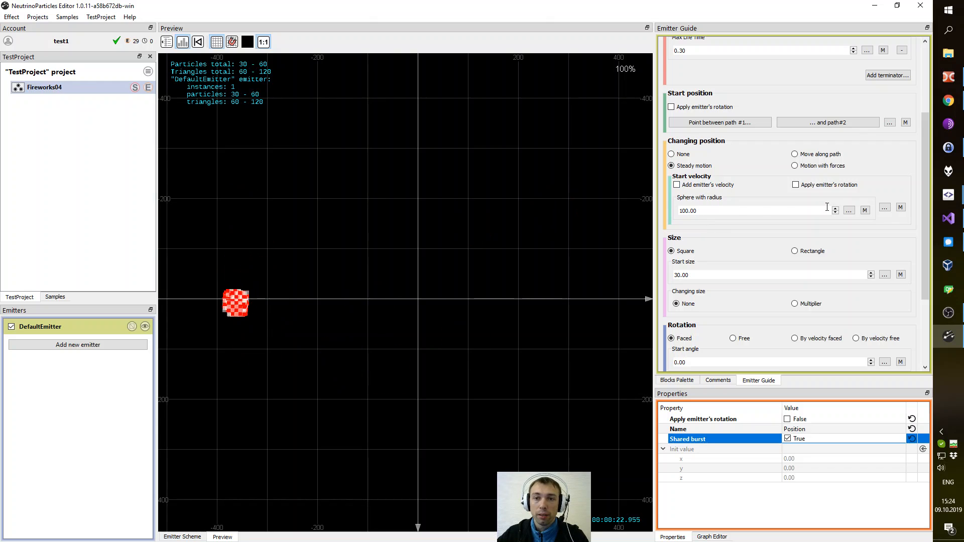
double_click(697, 210)
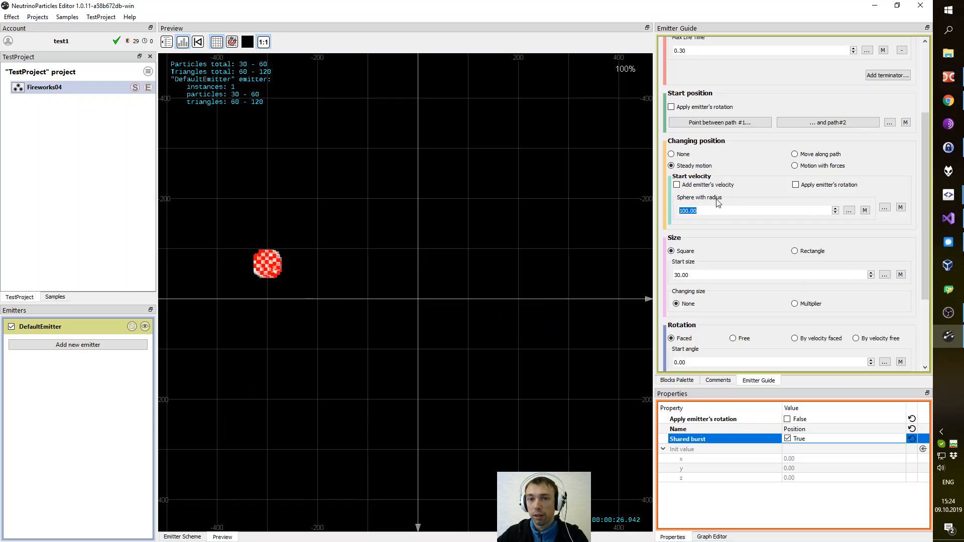
double_click(705, 209)
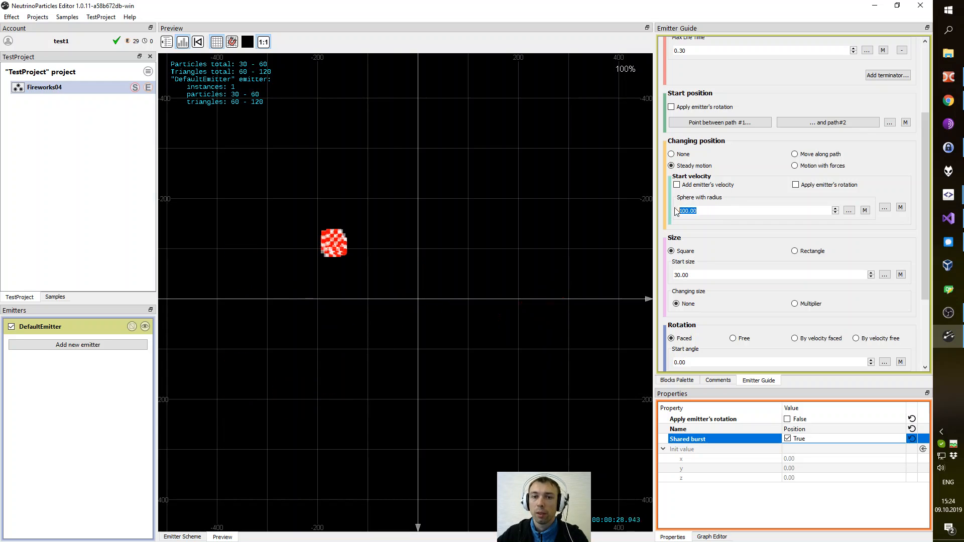
left_click(714, 211)
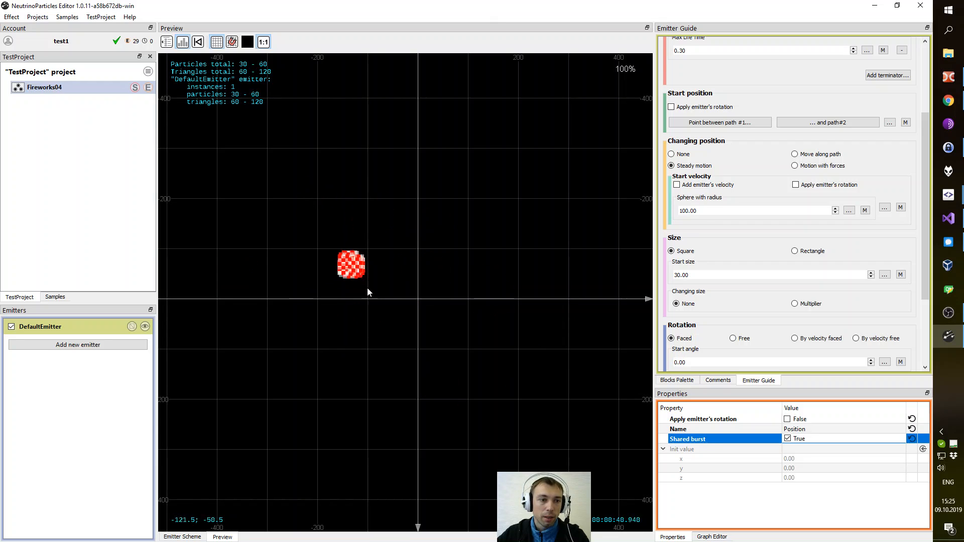
Set the start size of the square particles to 5.
left_click_drag(925, 207, 930, 293)
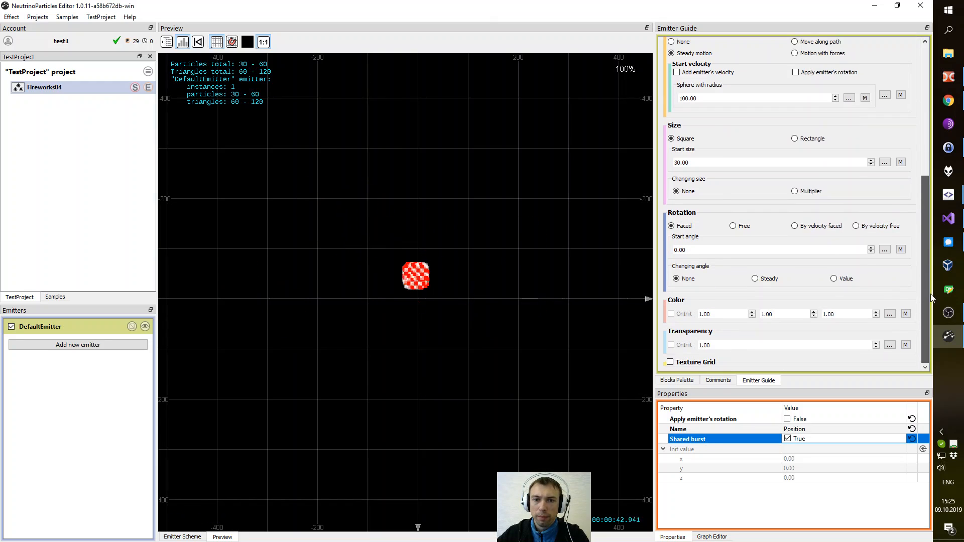
left_click_drag(701, 161, 648, 158)
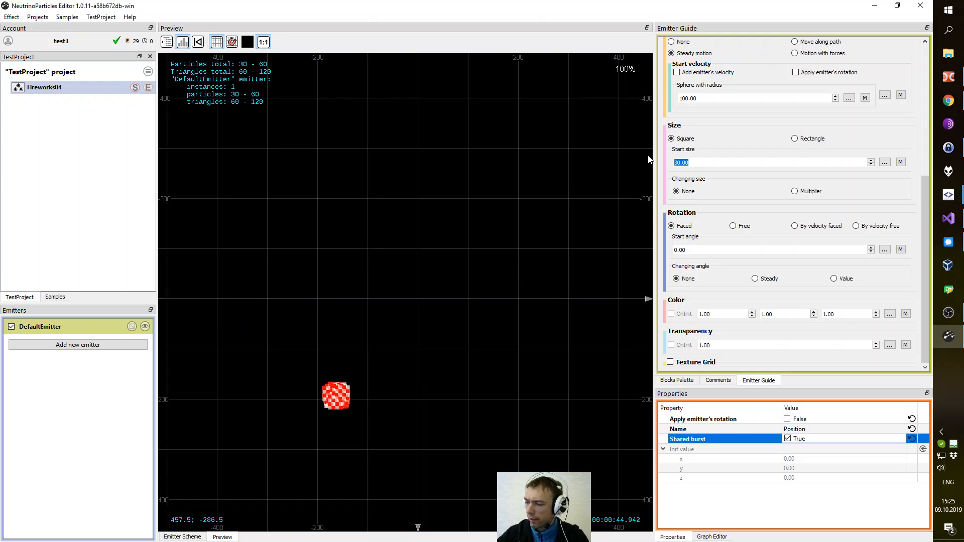
type("5")
key("Return")
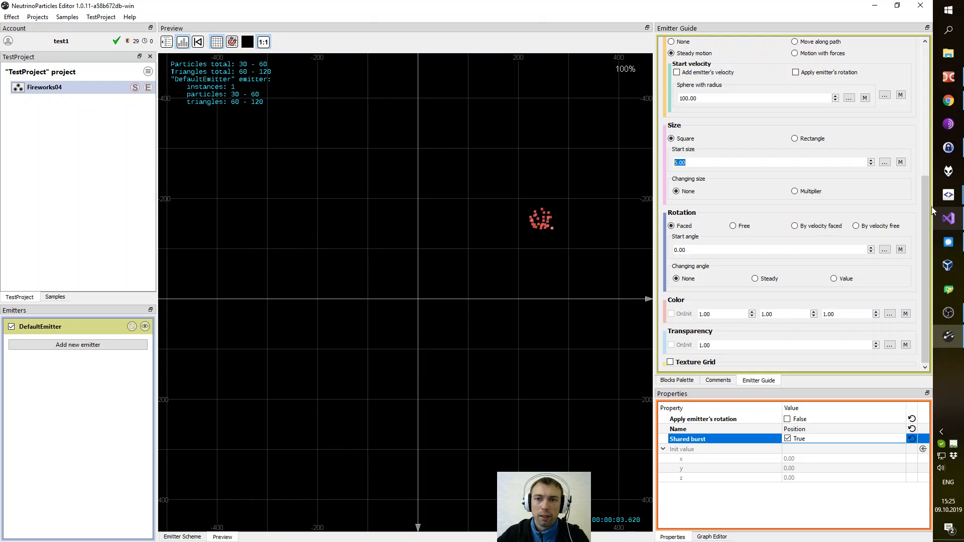
Adjust the sphere radius of the particles' start velocity, trying 200 and 400 before settling on 300.
left_click_drag(928, 206, 926, 153)
scroll(679, 246, "up", 2)
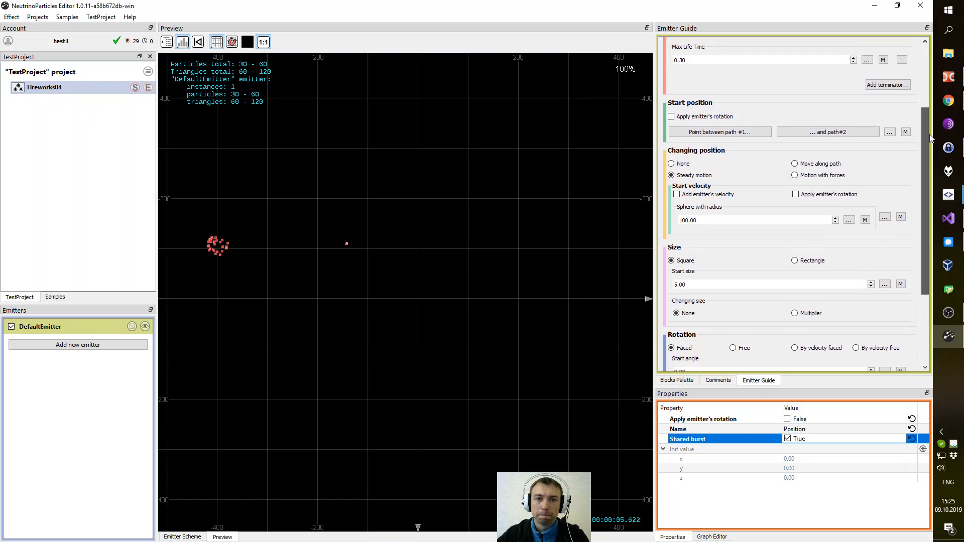
left_click_drag(682, 244, 668, 250)
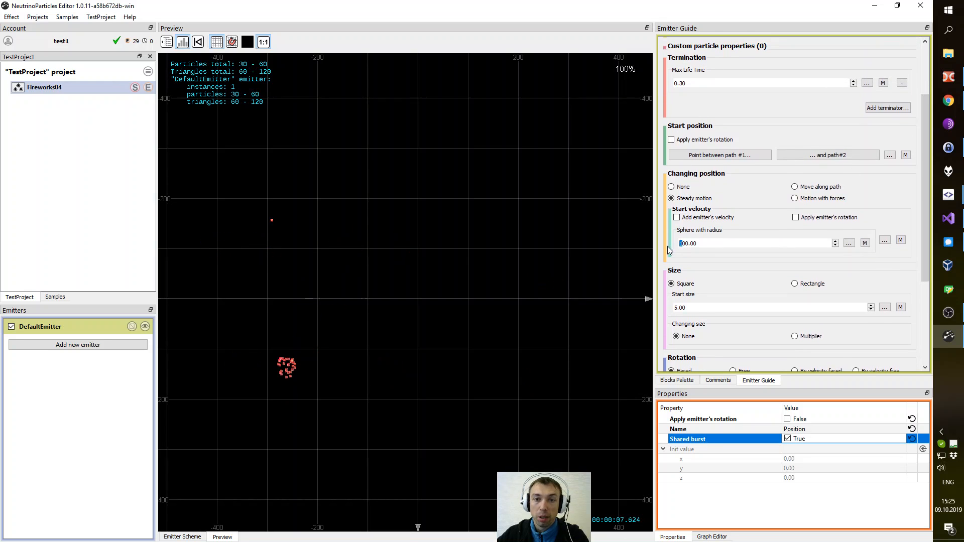
type("2")
key("Return")
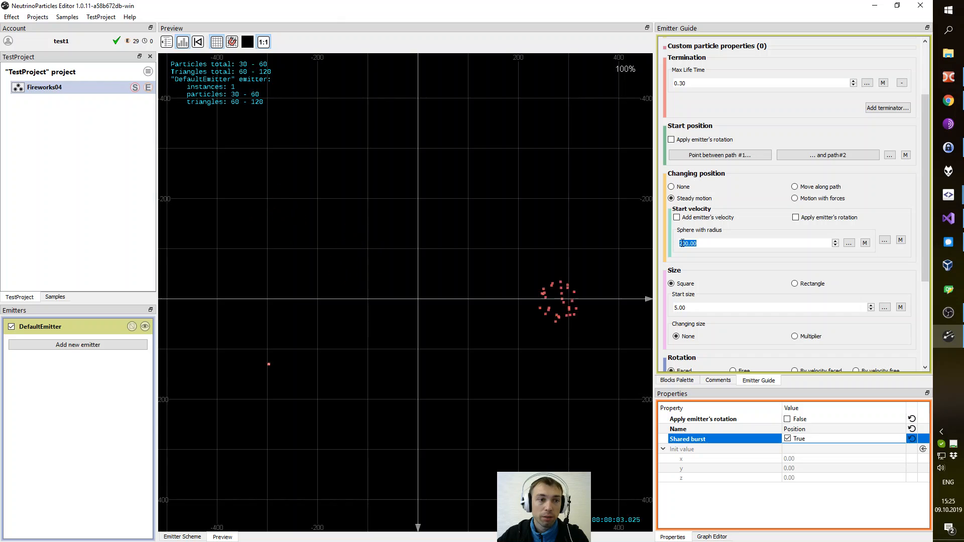
left_click_drag(682, 244, 653, 248)
type("4")
key("Return")
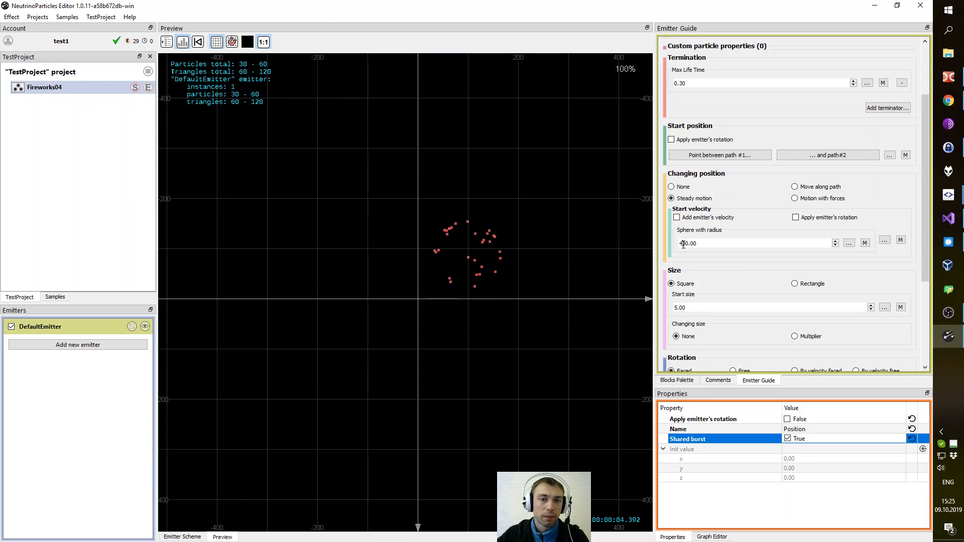
left_click_drag(683, 245, 673, 246)
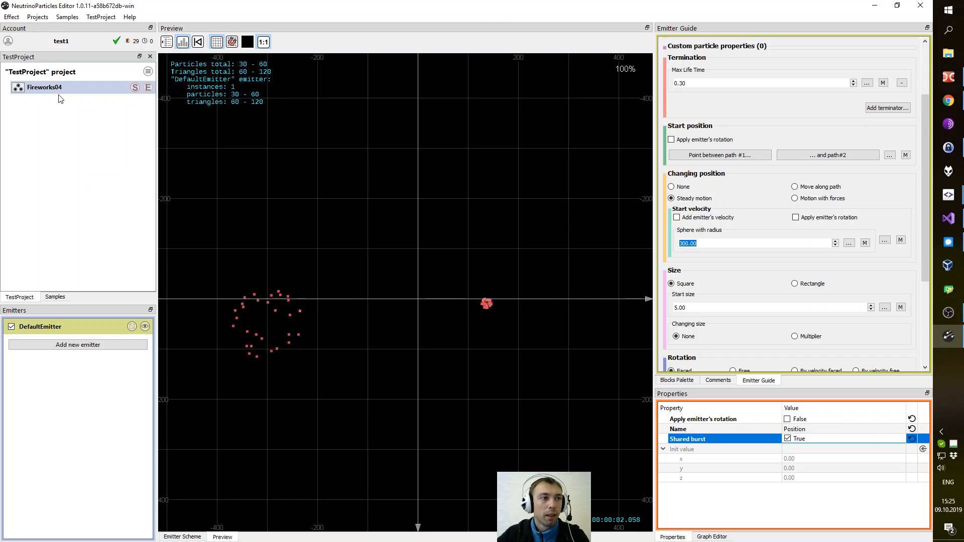
Set the Fireworks04 effect's frames per second to 60.
left_click(73, 87)
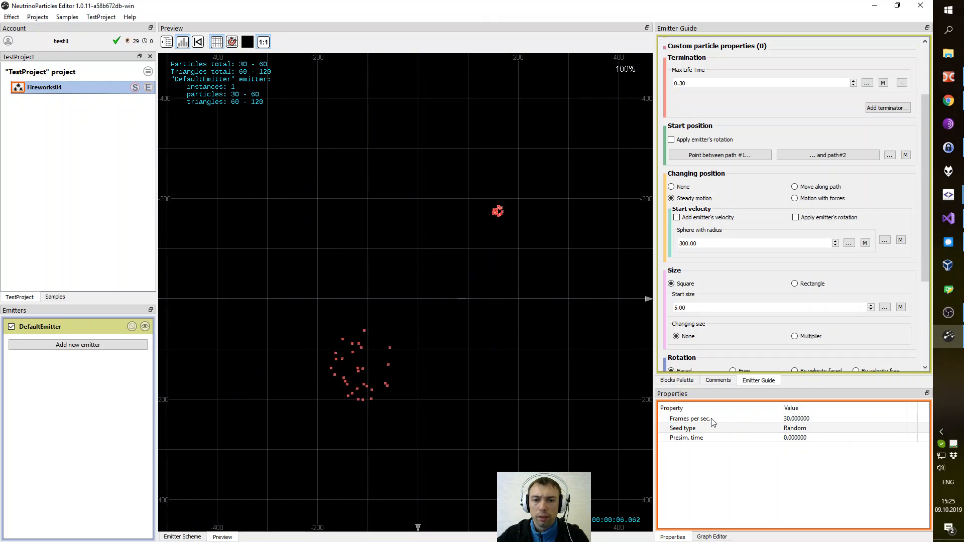
double_click(802, 420)
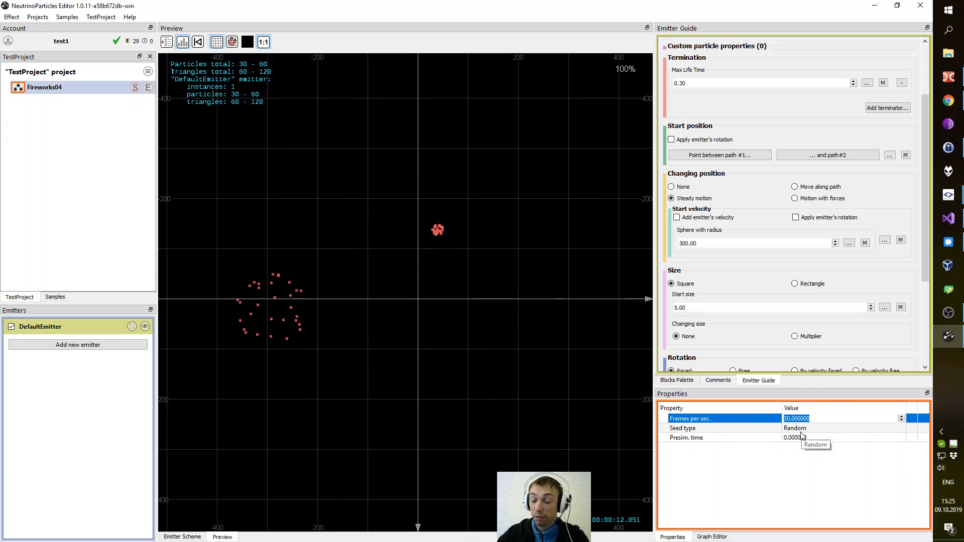
type("60")
key("Return")
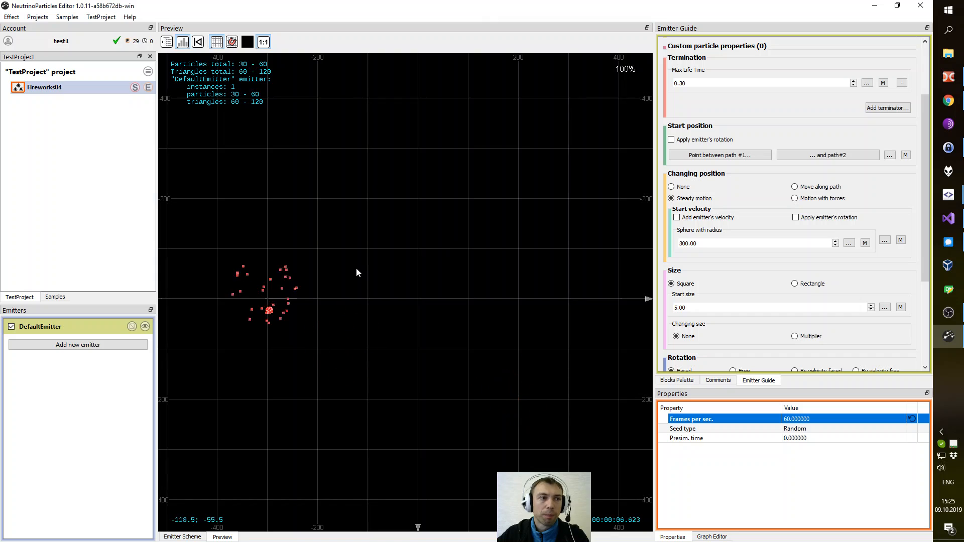
left_click(98, 86)
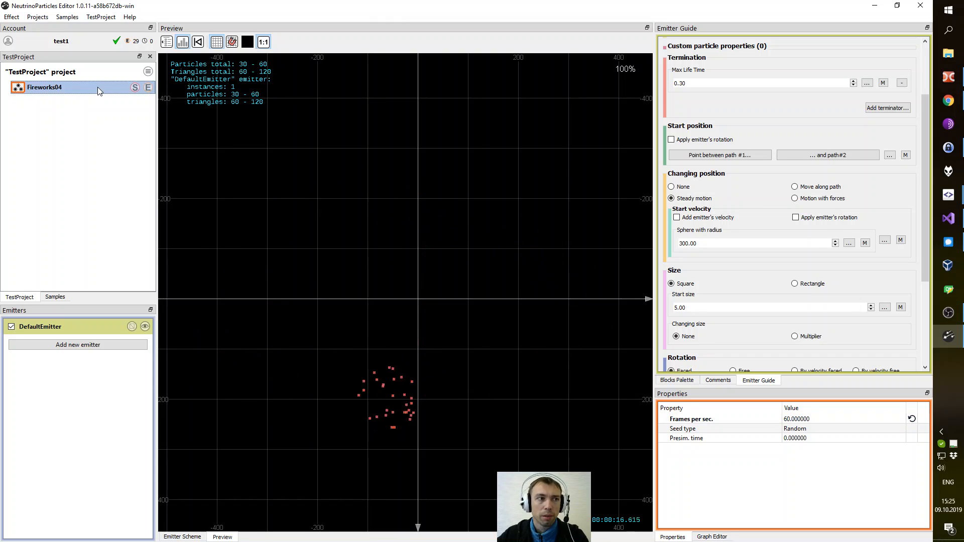
Set the particles' maximum life time to 0.25 in the termination settings.
left_click_drag(923, 213, 922, 163)
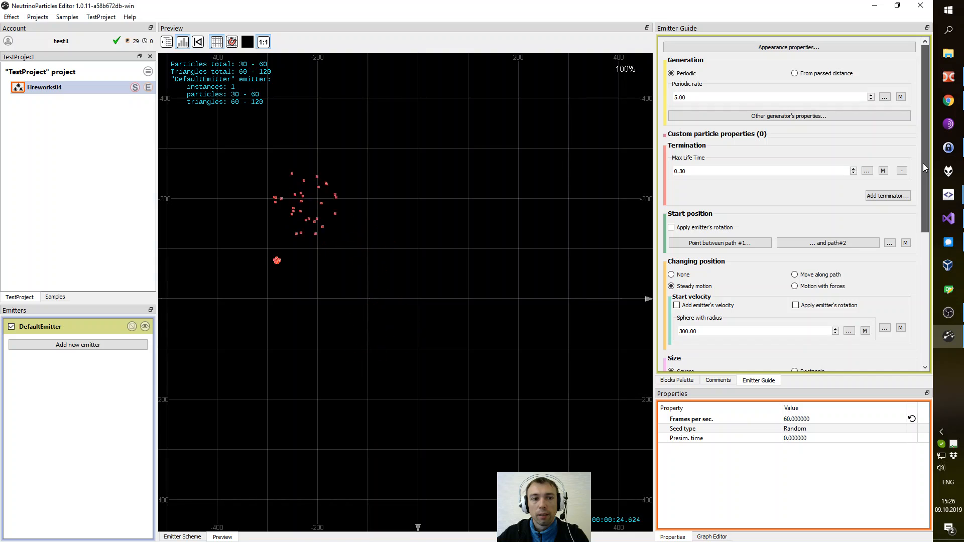
left_click_drag(923, 163, 882, 161)
double_click(679, 172)
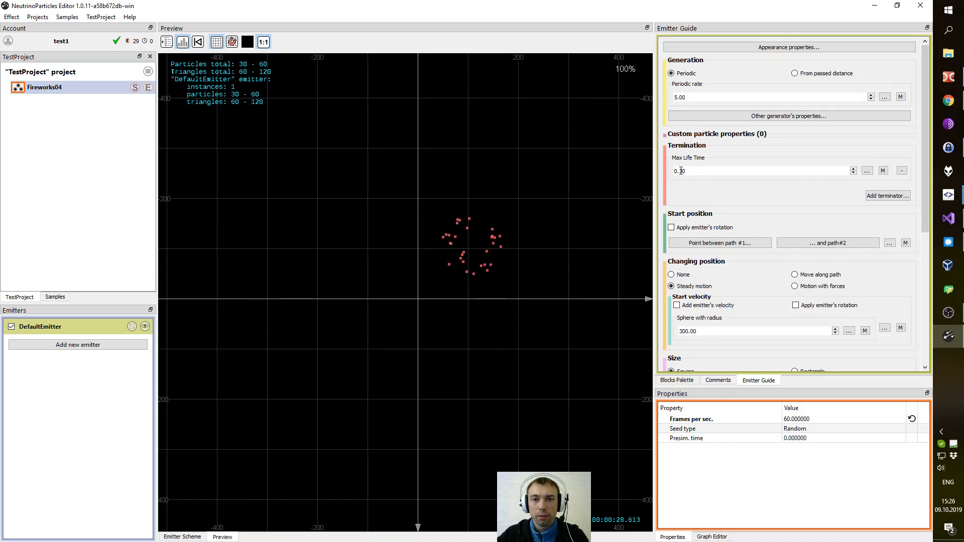
left_click_drag(681, 171, 709, 171)
type("25")
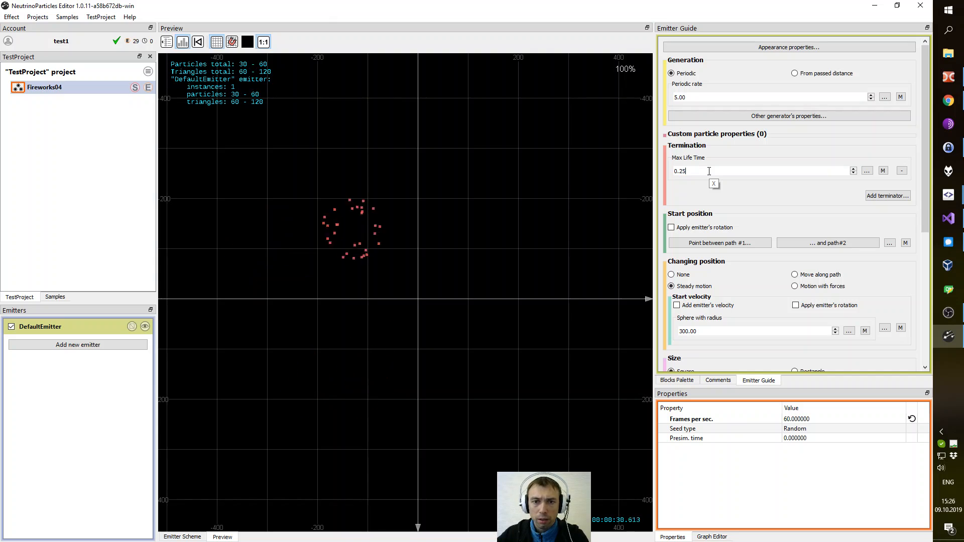
key("Return")
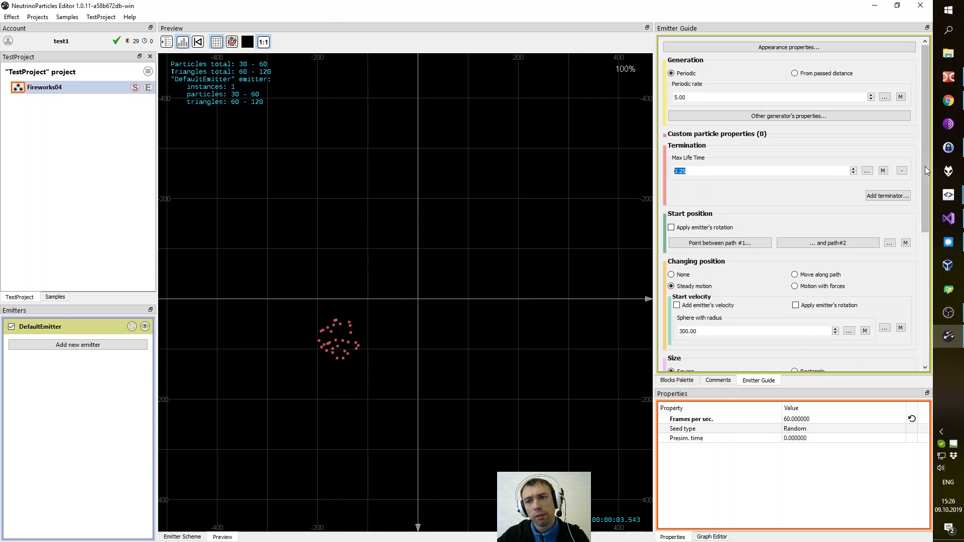
Make Transparency vary over particle life, with its graph holding 1 until 0.8 and falling linearly to 0 at 1.
left_click_drag(925, 167, 934, 306)
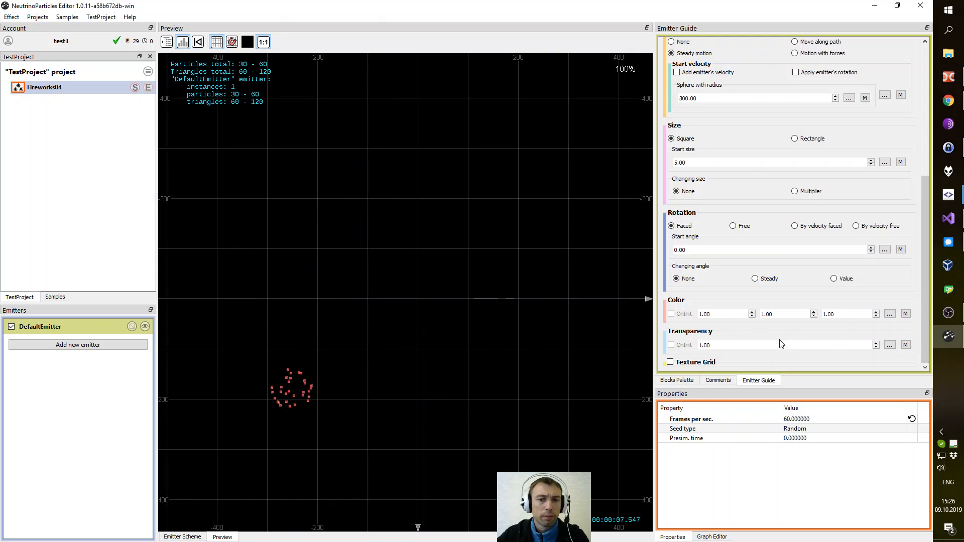
left_click(889, 345)
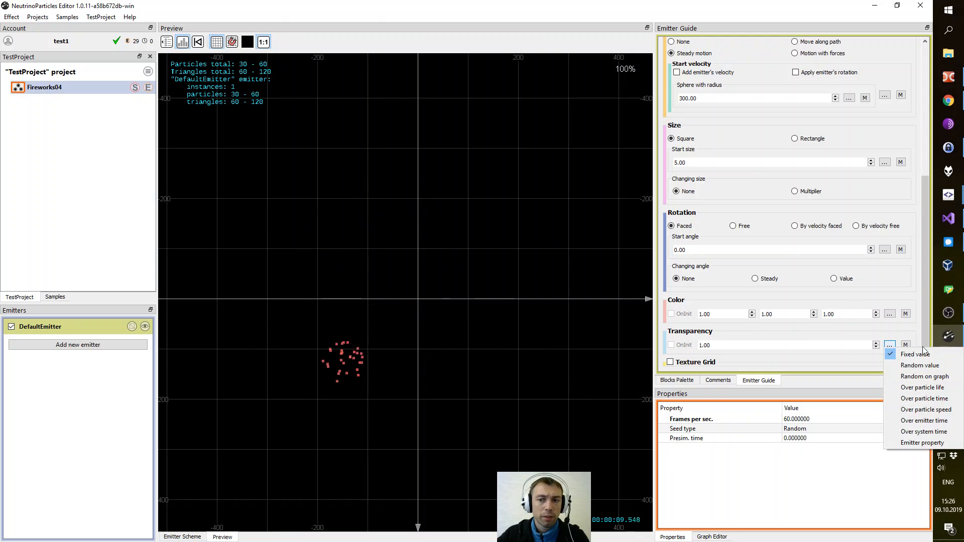
left_click(921, 391)
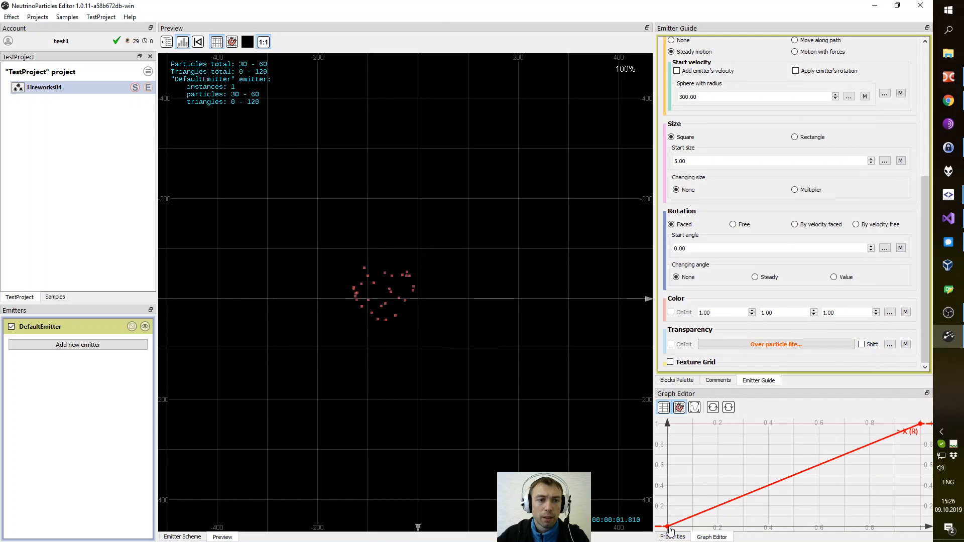
left_click_drag(668, 526, 668, 424)
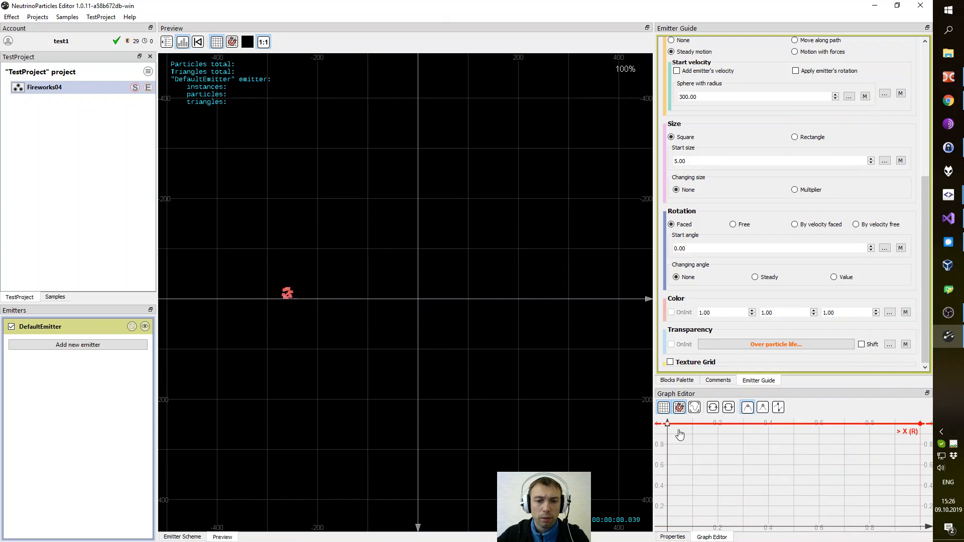
left_click_drag(921, 424, 920, 526)
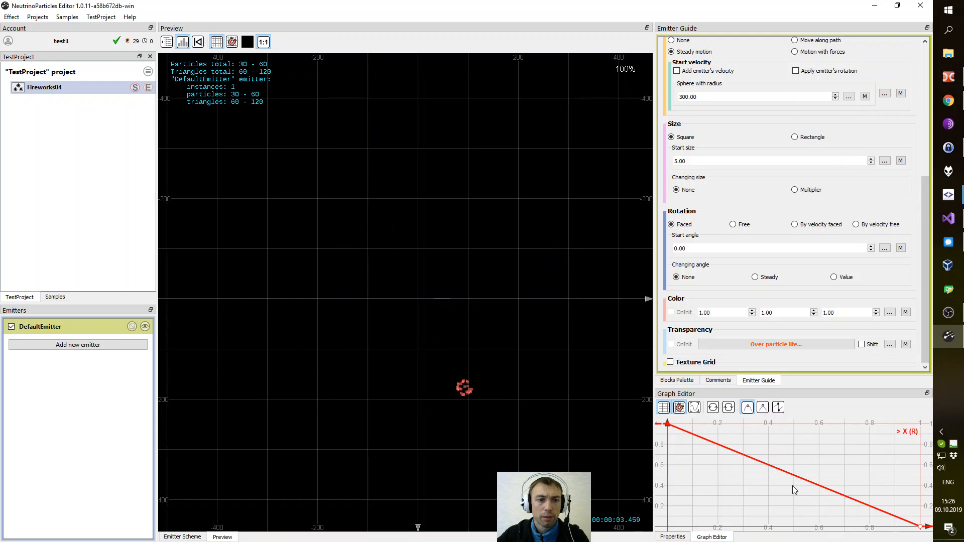
left_click_drag(792, 486, 870, 423)
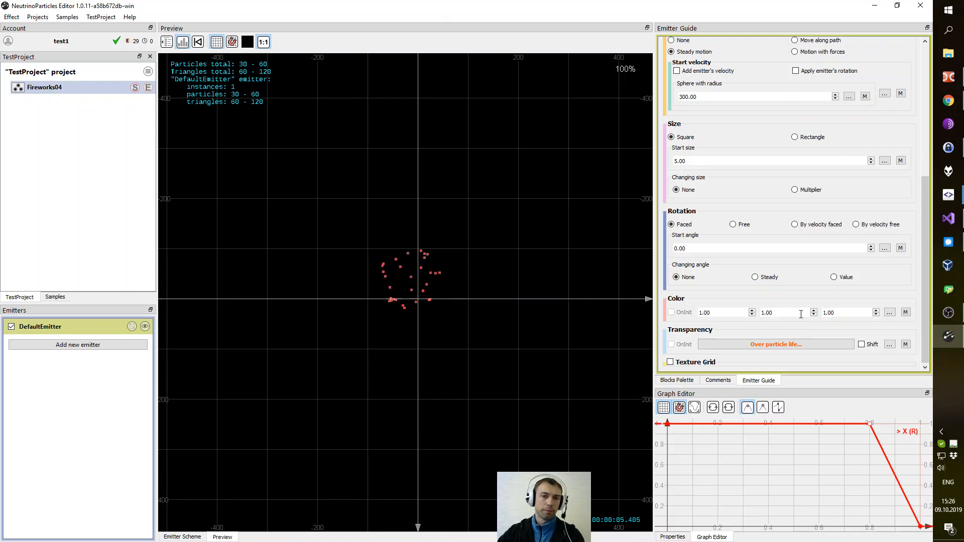
Set the periodic generator's burst to 40 particles.
scroll(794, 276, "up", 5)
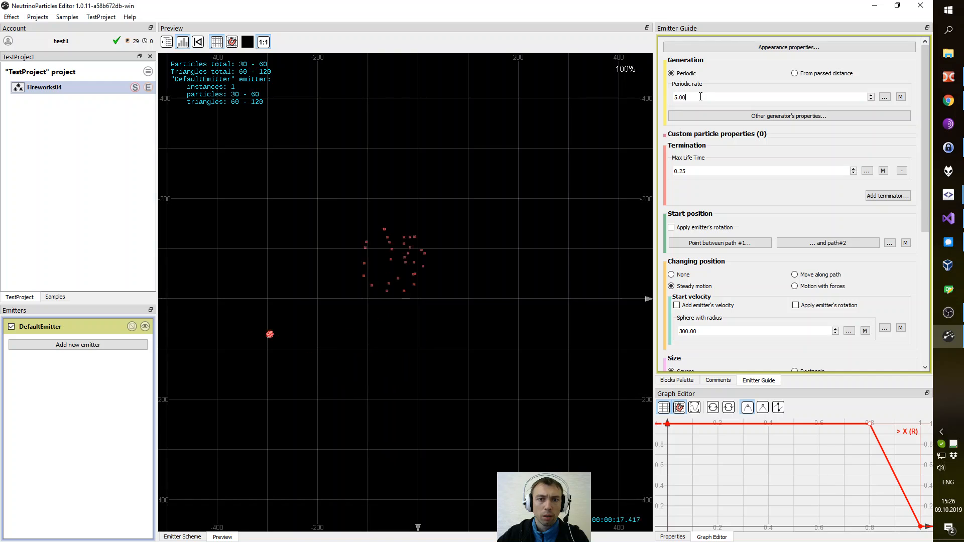
left_click(718, 116)
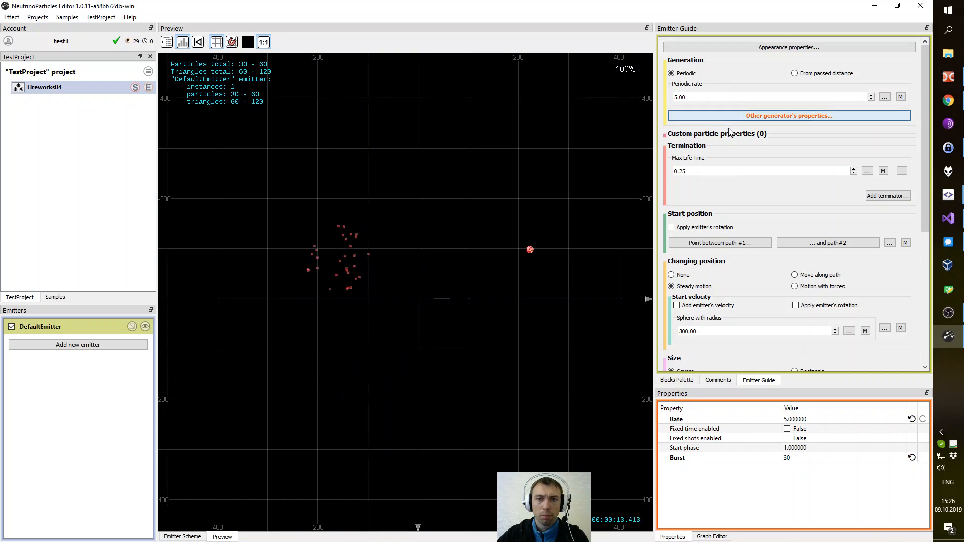
left_click(809, 458)
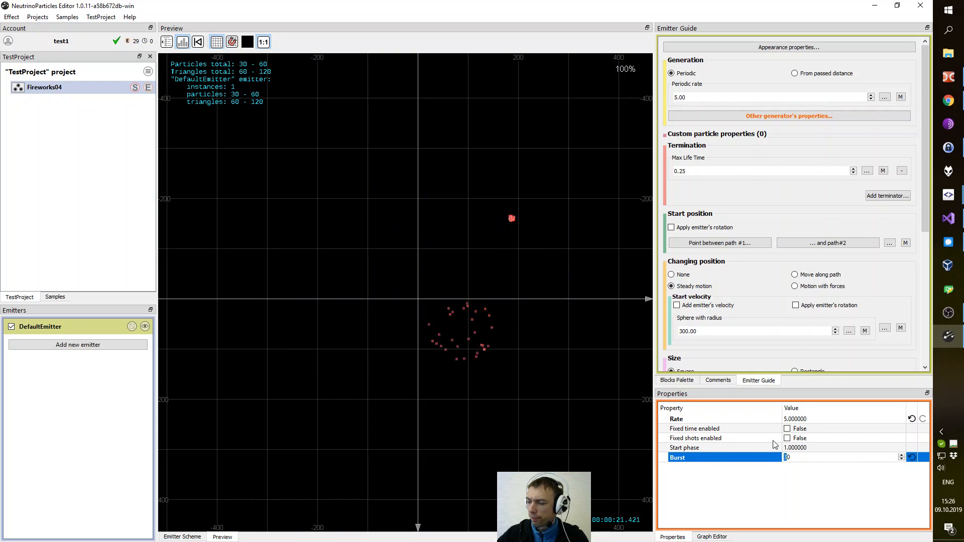
type("4")
key("Return")
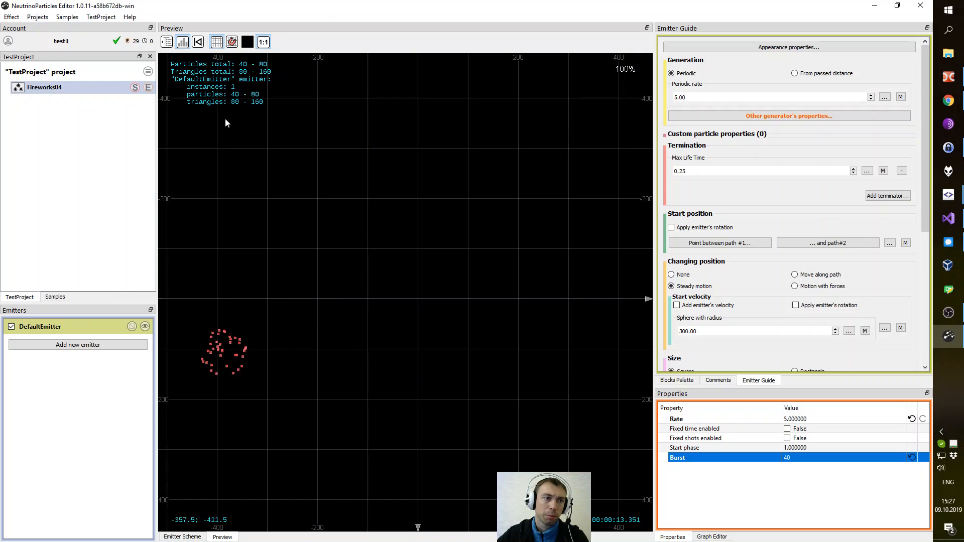
Show the properties of DefaultEmitter and examine the bursts in the effect preview.
left_click(43, 327)
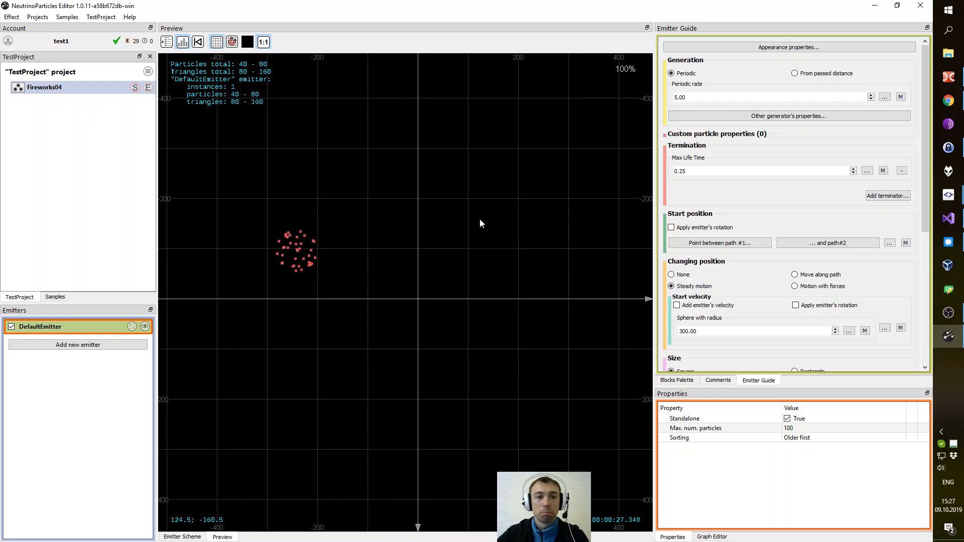
mouse_move(480, 218)
left_mouse_down()
mouse_move(483, 226)
mouse_move(476, 201)
mouse_move(471, 231)
left_mouse_up()
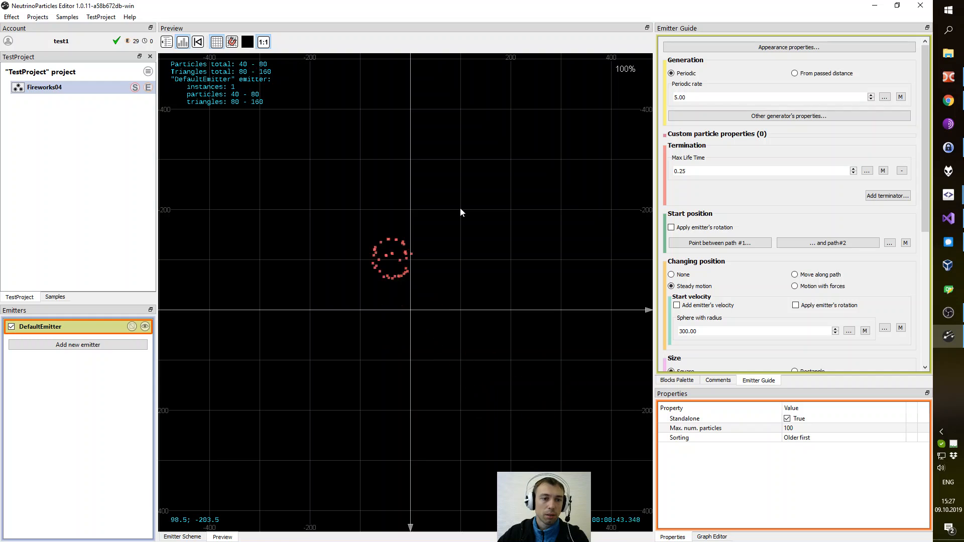
left_click_drag(462, 246, 469, 224)
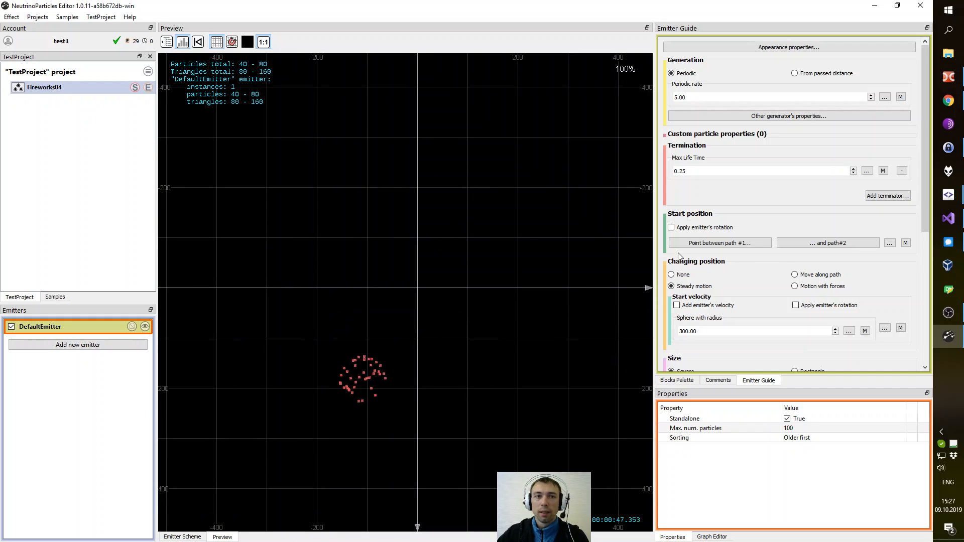